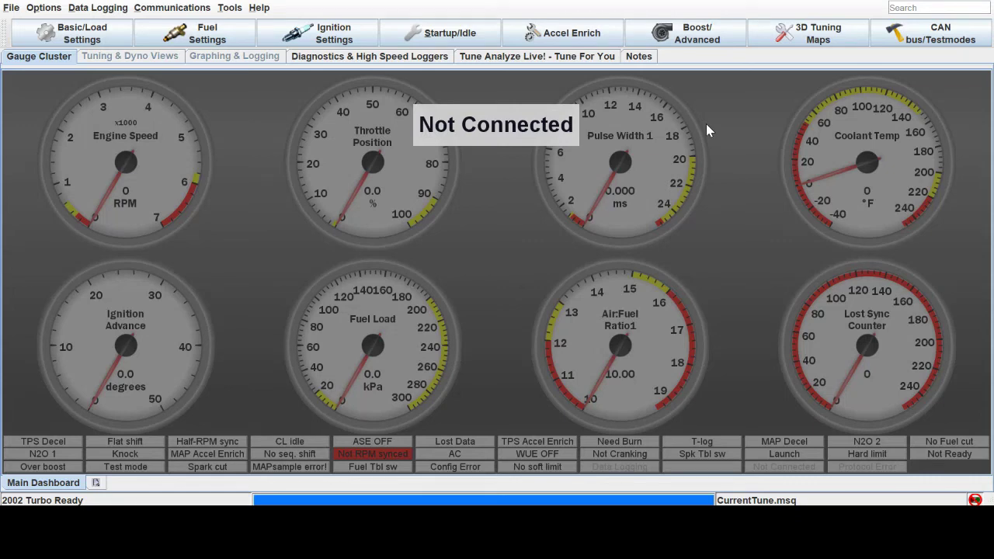
In Launch Control, choose the Launch/Flatshift option and the SPAREADC input pin.
click(682, 41)
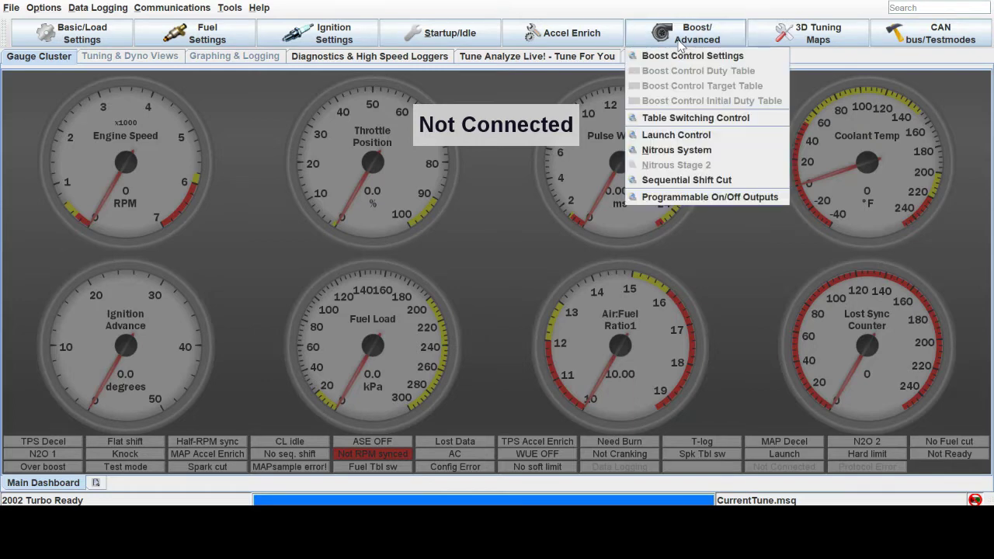
click(675, 136)
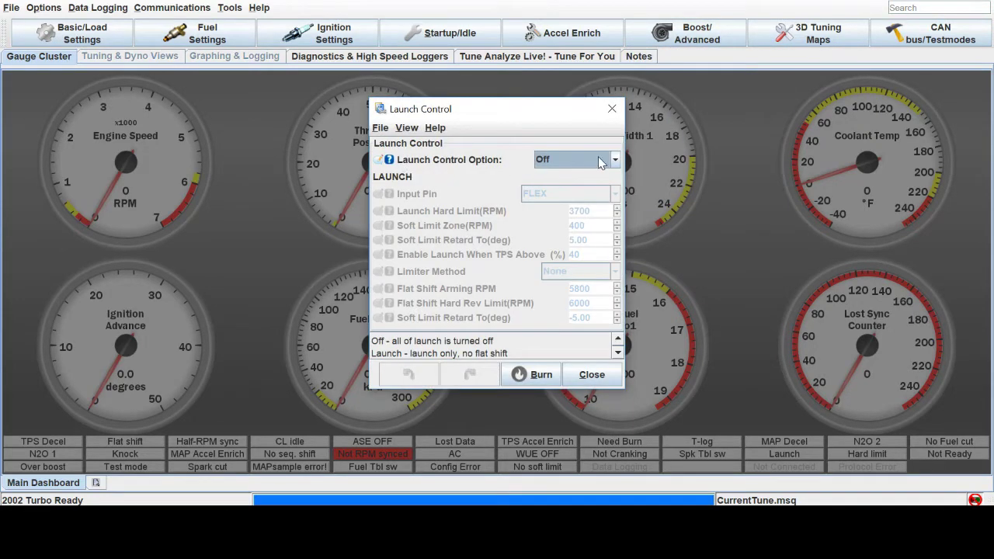
click(616, 160)
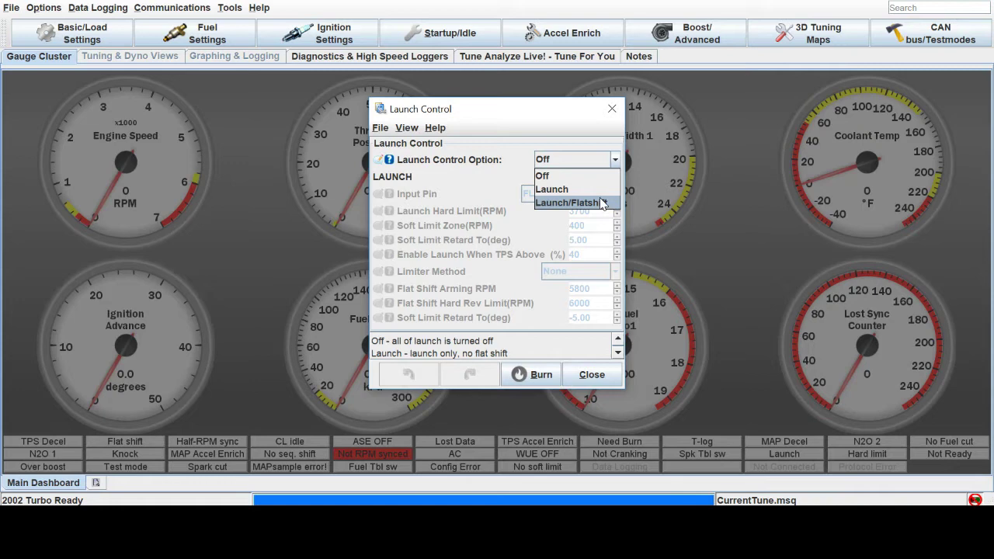
click(603, 203)
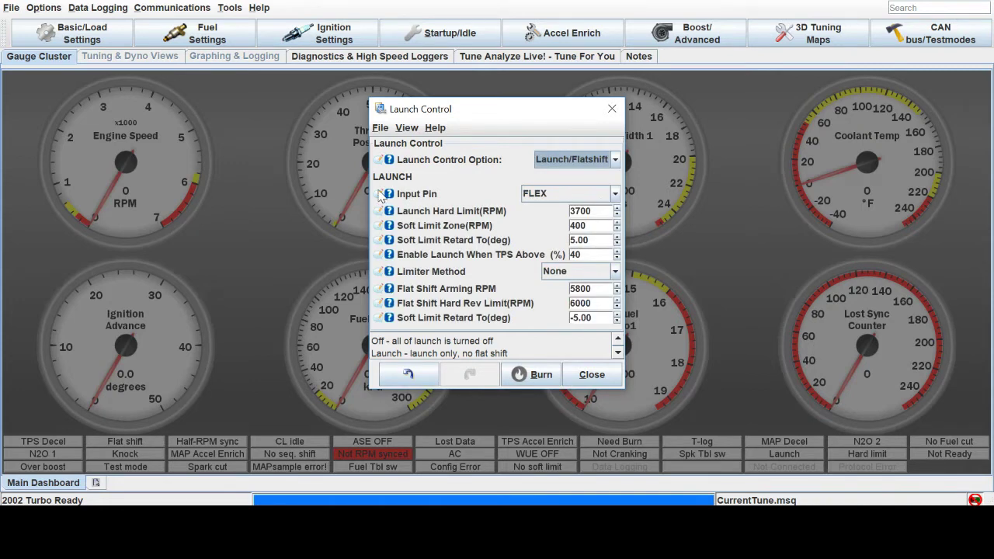
click(588, 196)
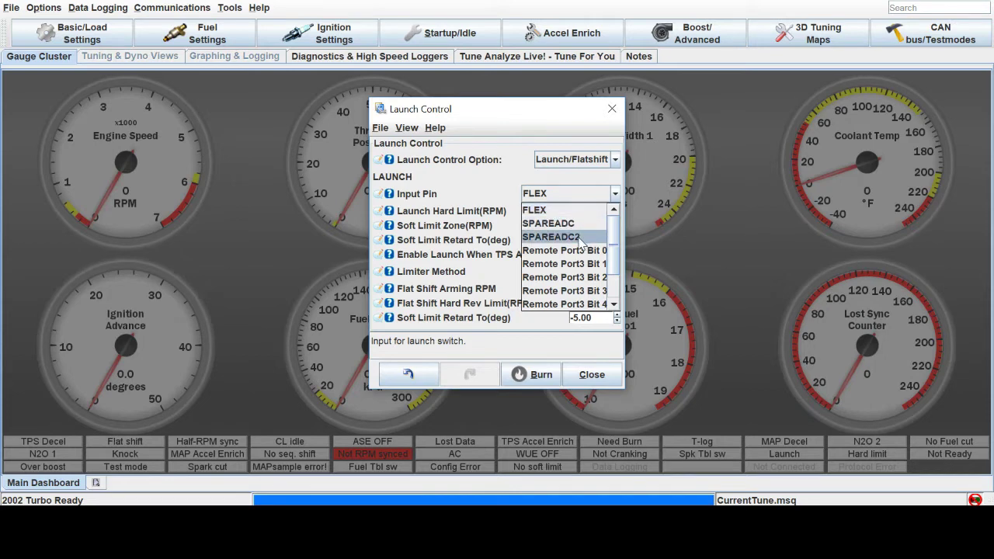
click(579, 223)
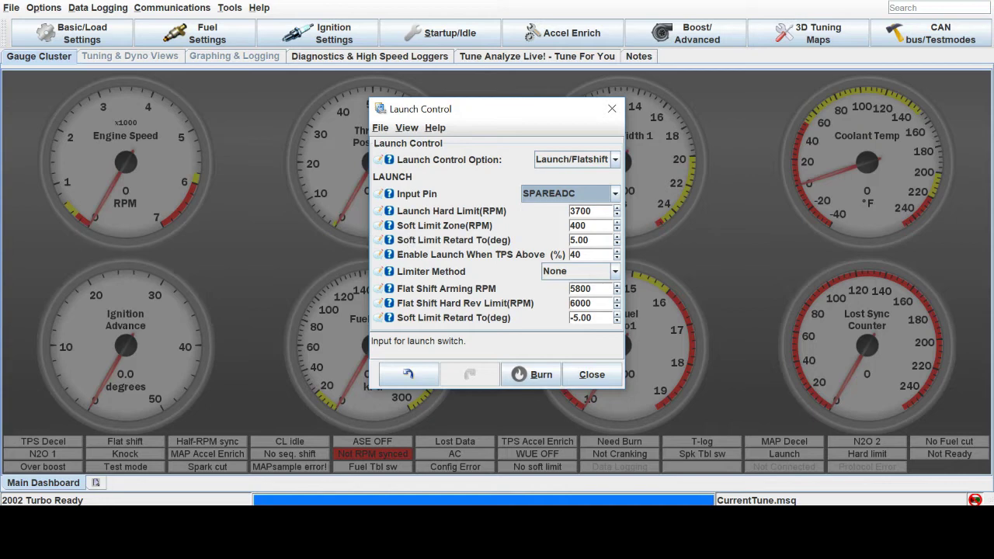
Enter a 4000 RPM launch hard limit and a 400 RPM soft limit zone.
key(Tab)
text(4)
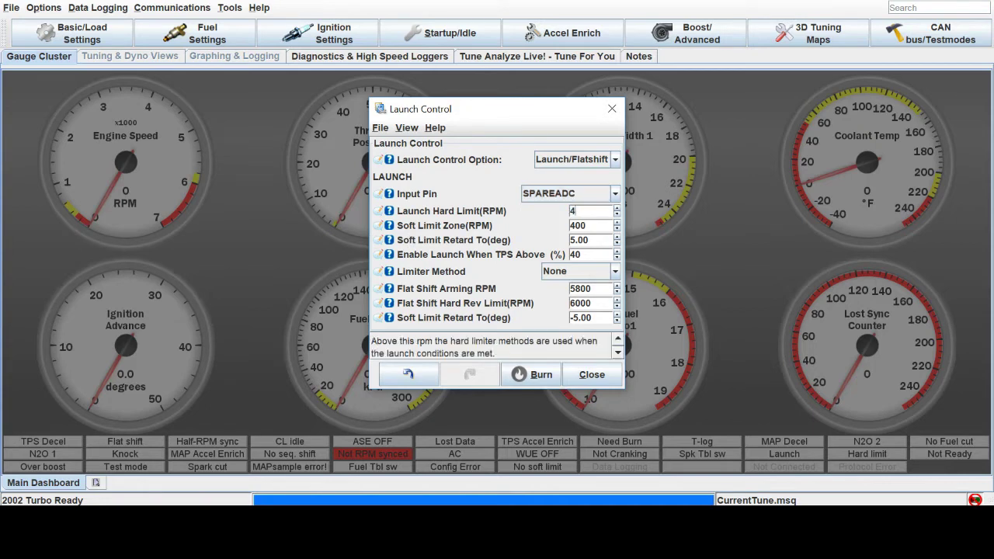
text(000)
key(Tab)
text(100)
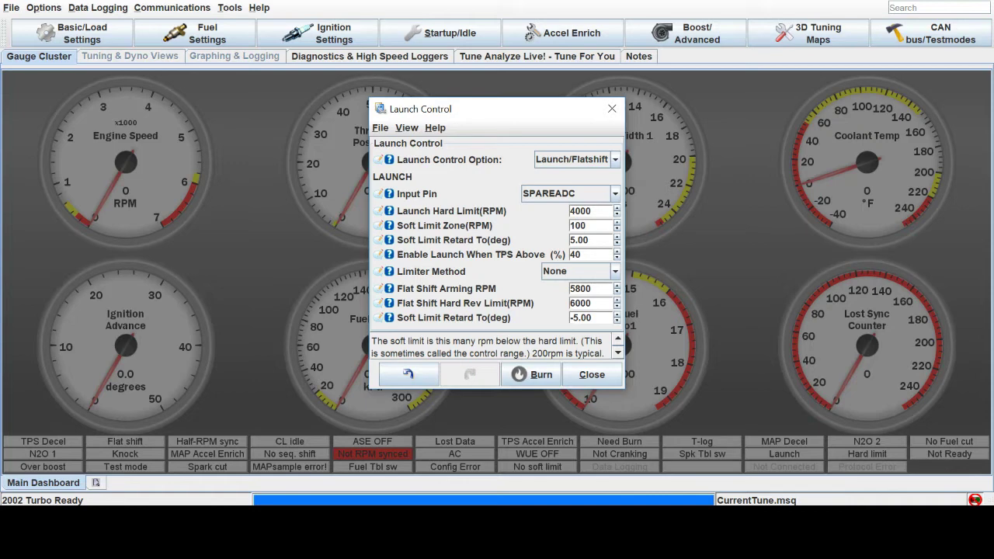
key(BackSpace)
key(BackSpace)
key(BackSpace)
text(400)
Enter a -10° launch soft limit retard and a 30% TPS enable threshold.
key(Tab)
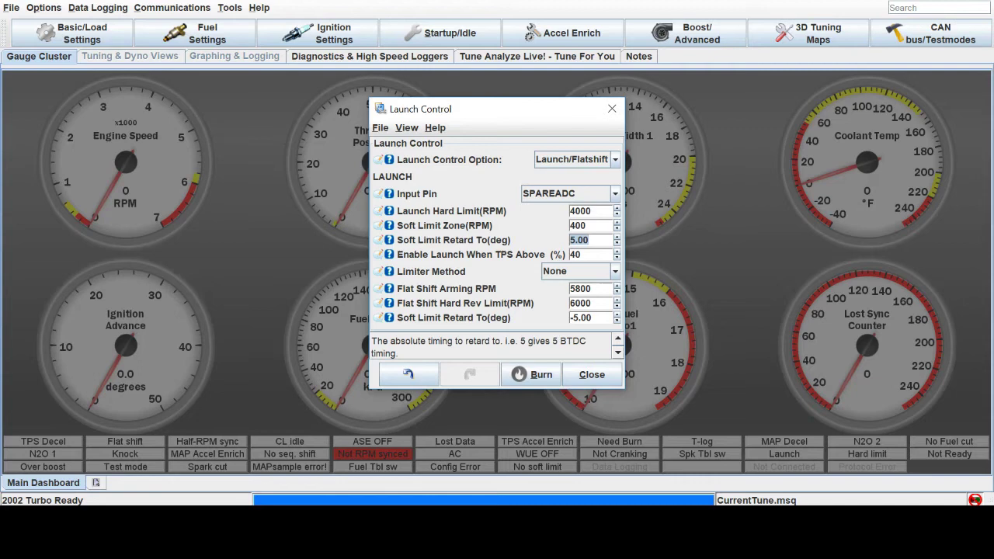
text(-10)
key(Return)
key(Tab)
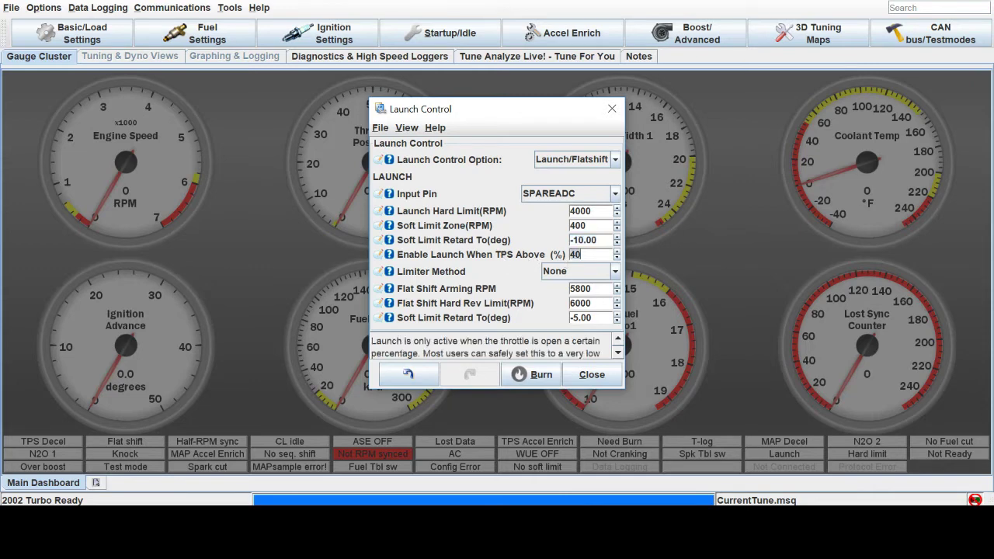
text(30)
Choose Spark and fuel as the launch Limiter Method.
click(599, 275)
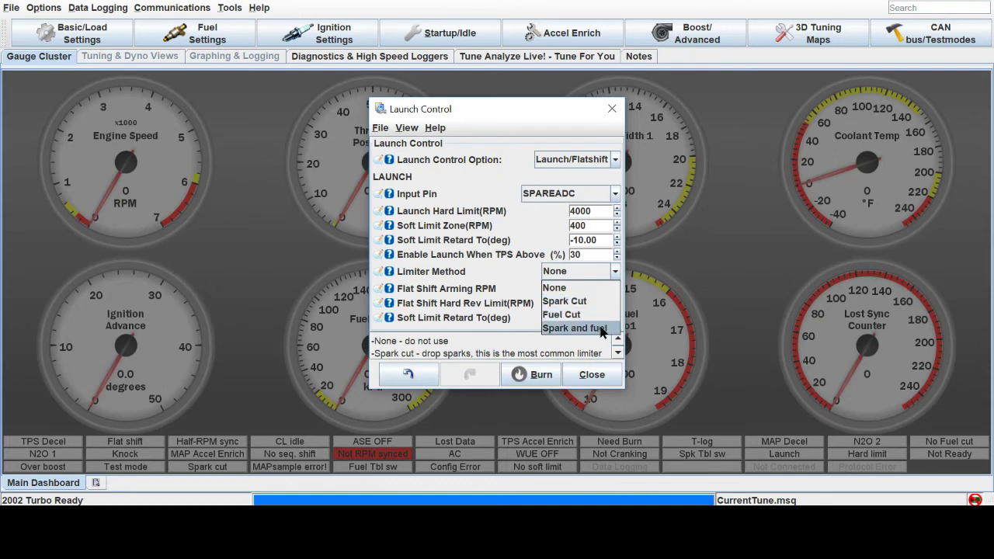
click(602, 329)
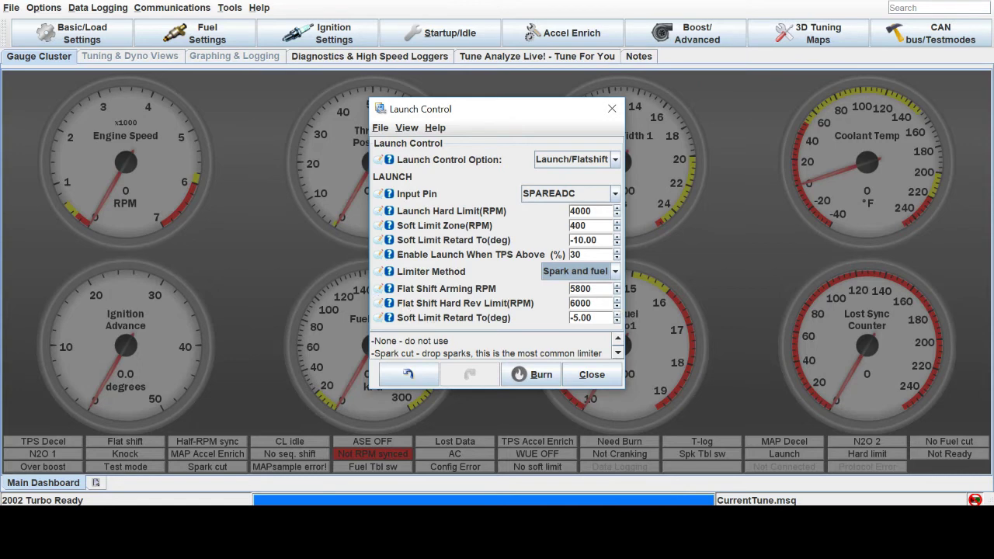
Change the Flat Shift Arming RPM value to 5500.
click(581, 302)
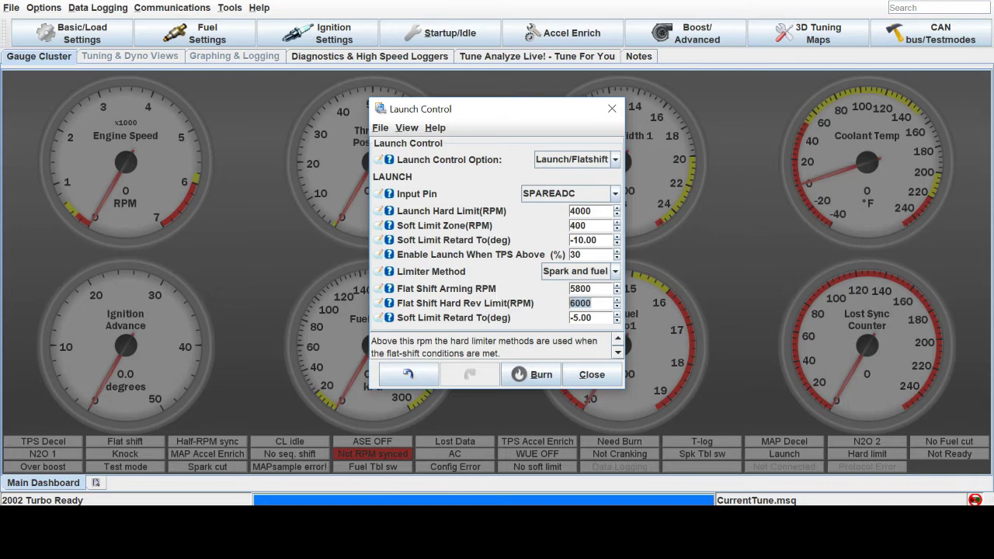
click(591, 288)
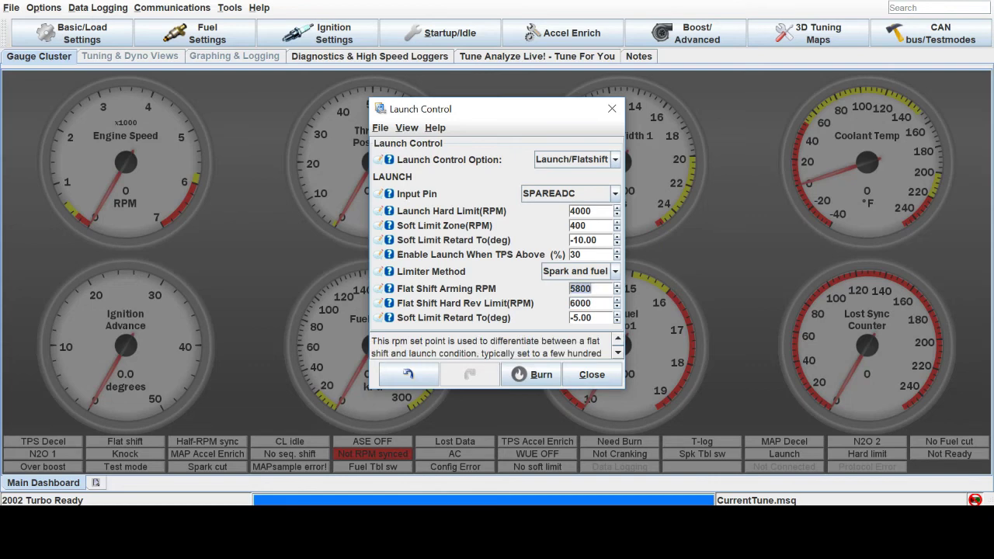
text(500)
key(BackSpace)
key(BackSpace)
text(500)
Replace the flat shift Soft Limit Retard value with -10 degrees.
key(Tab)
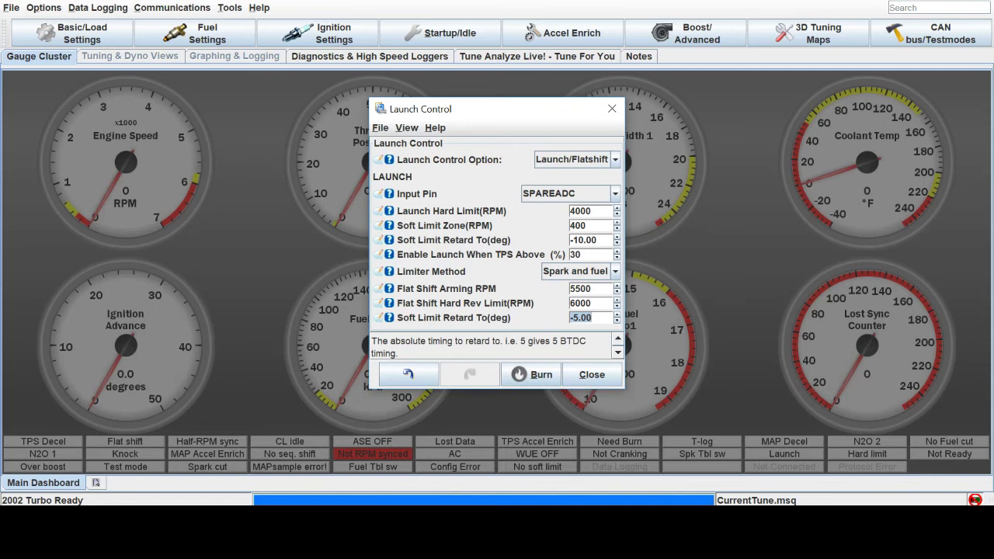
text(5)
key(Return)
key(BackSpace)
text(-10)
key(Return)
Set the Launch Control Option to Launch and recheck the mode list.
click(615, 161)
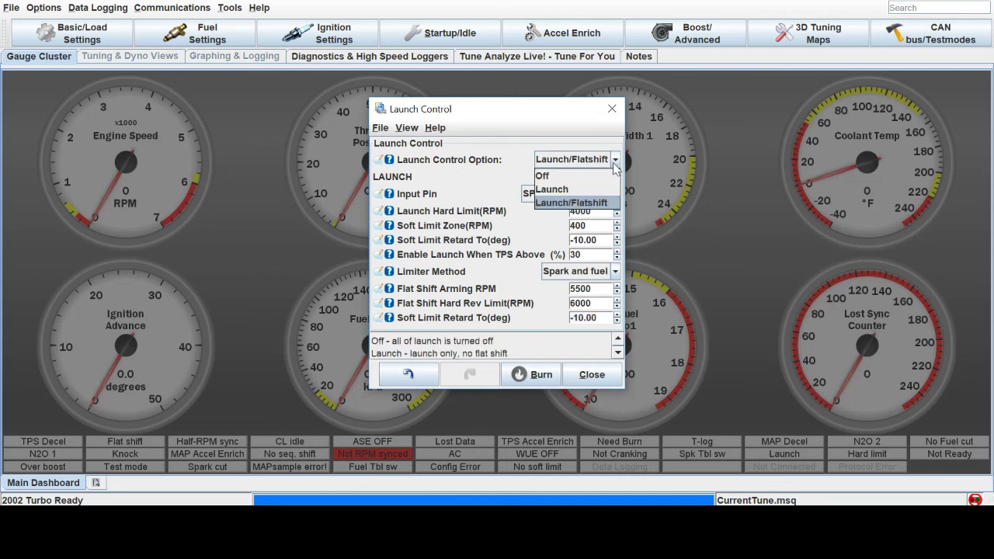
click(600, 191)
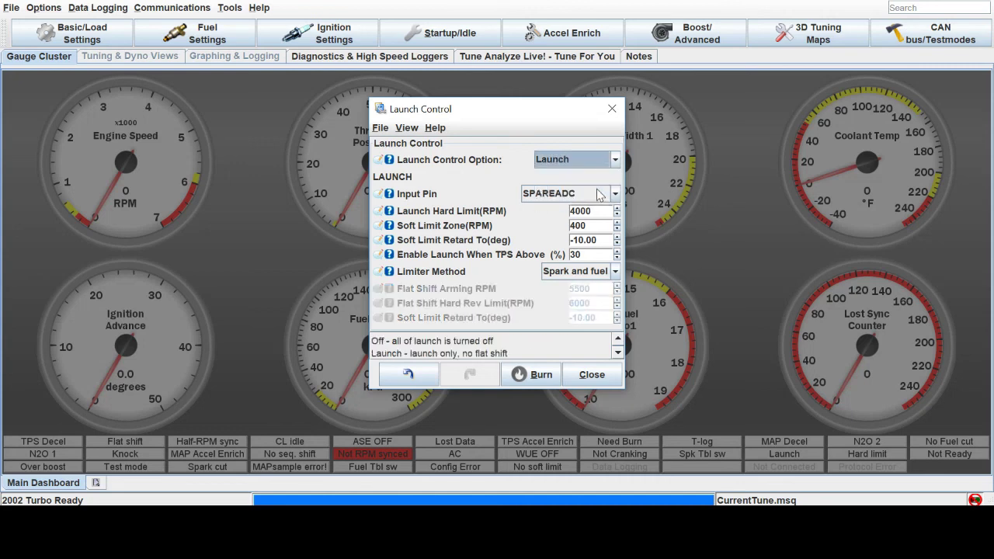
click(565, 164)
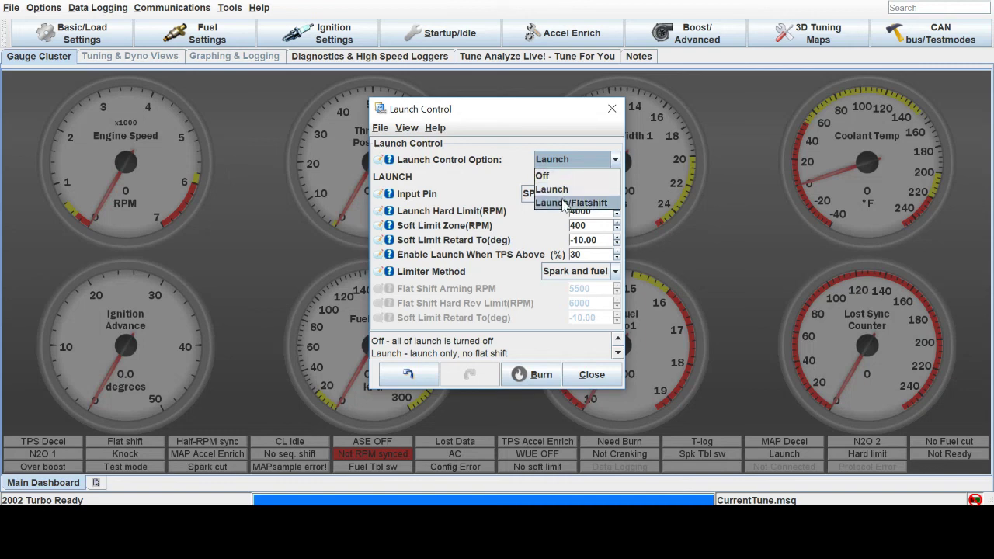
click(565, 195)
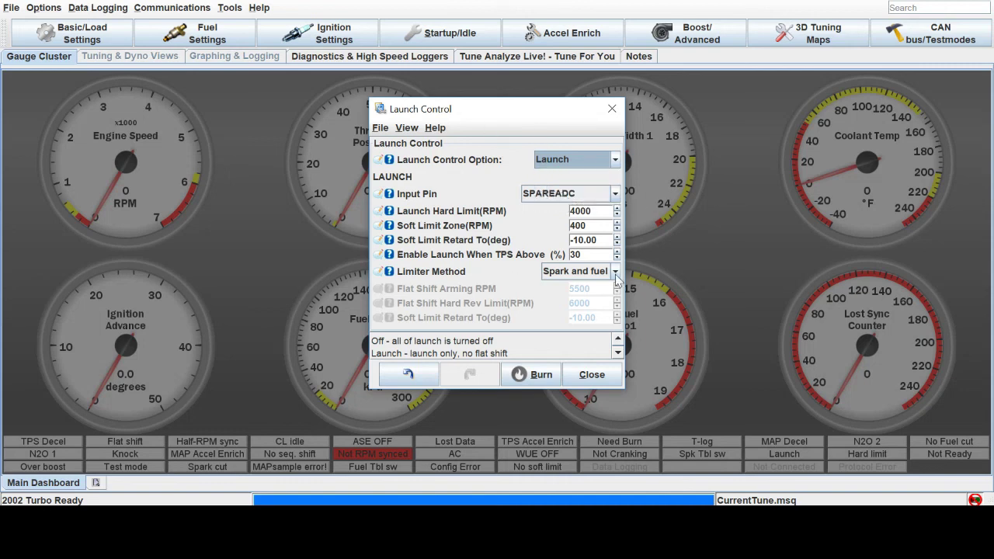